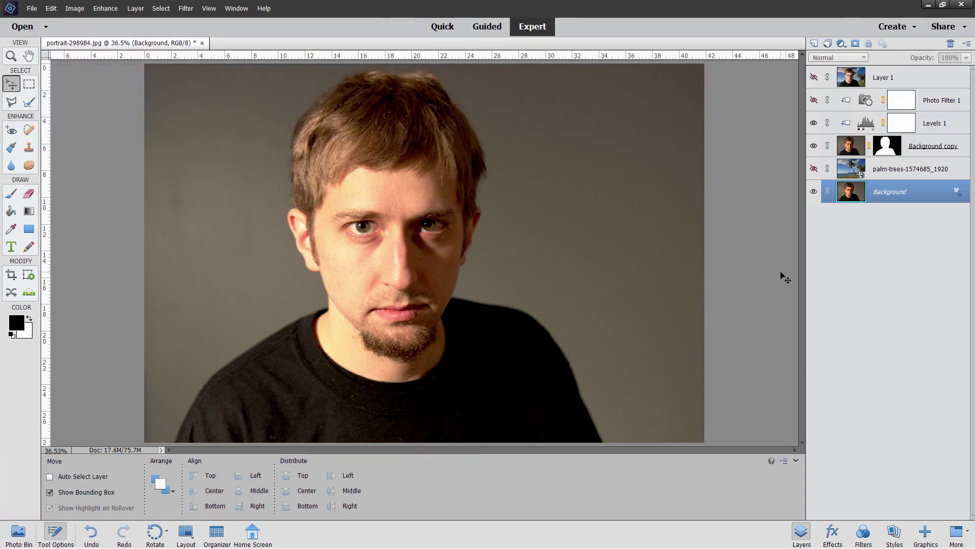
Step: Make Layer 1 visible to reveal the man composited over the palm-tree beach
left_click(813, 78)
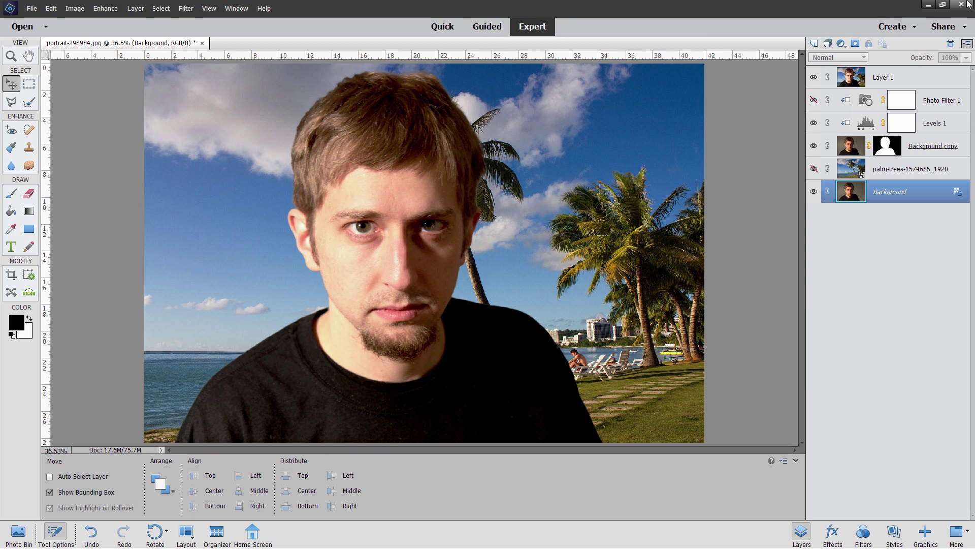
Step: Delete Layer 1 through palm-trees, leaving only the grey-backdrop portrait, and switch to Guided mode
left_click(891, 79)
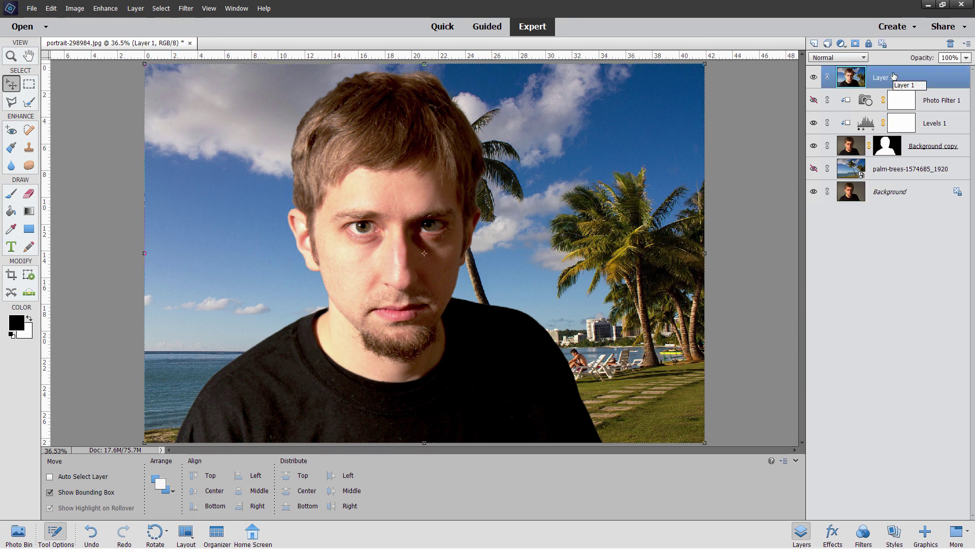
left_click(932, 175, "shift")
left_click(950, 43)
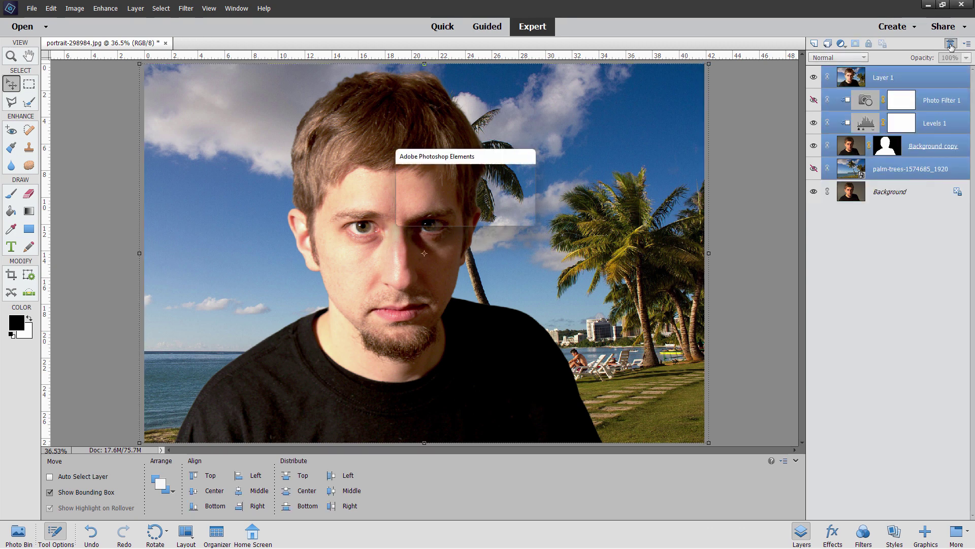
key("Return")
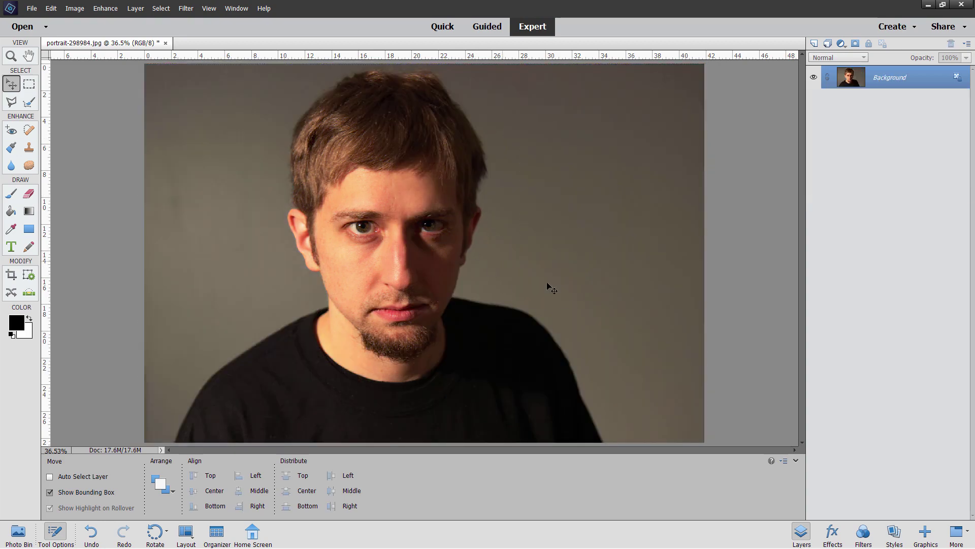
left_click(486, 31)
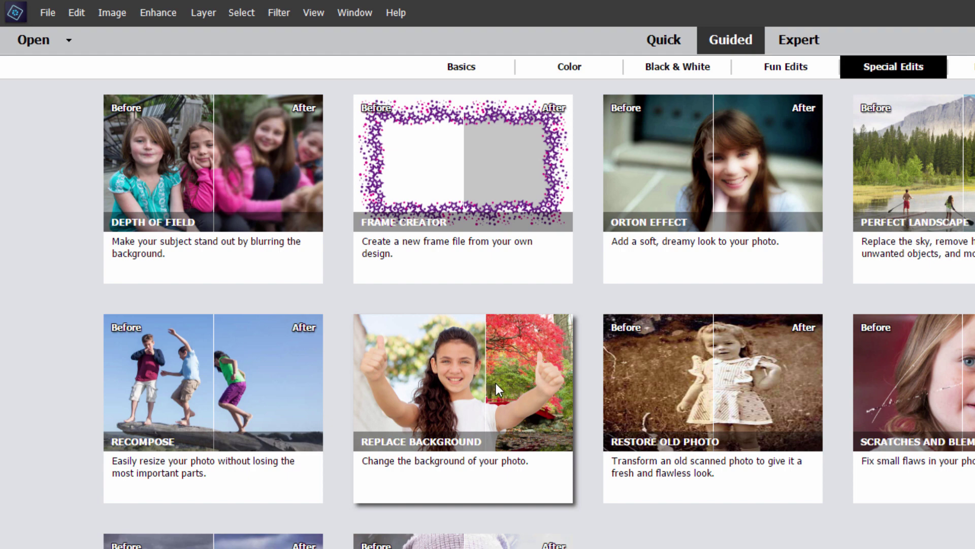
Step: Start Replace Background and auto-select the man with Select Subject, ready to refine
left_click(453, 381)
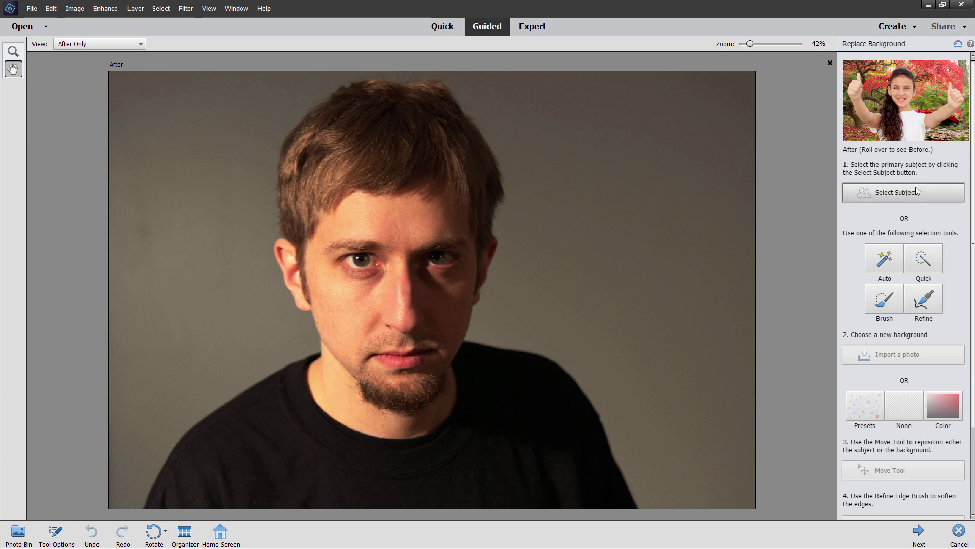
left_click(887, 196)
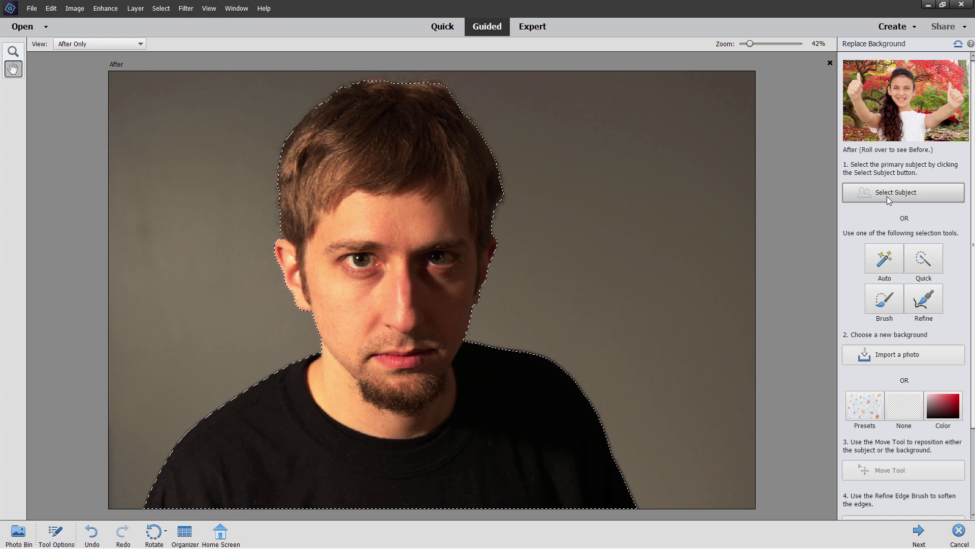
left_click(930, 305)
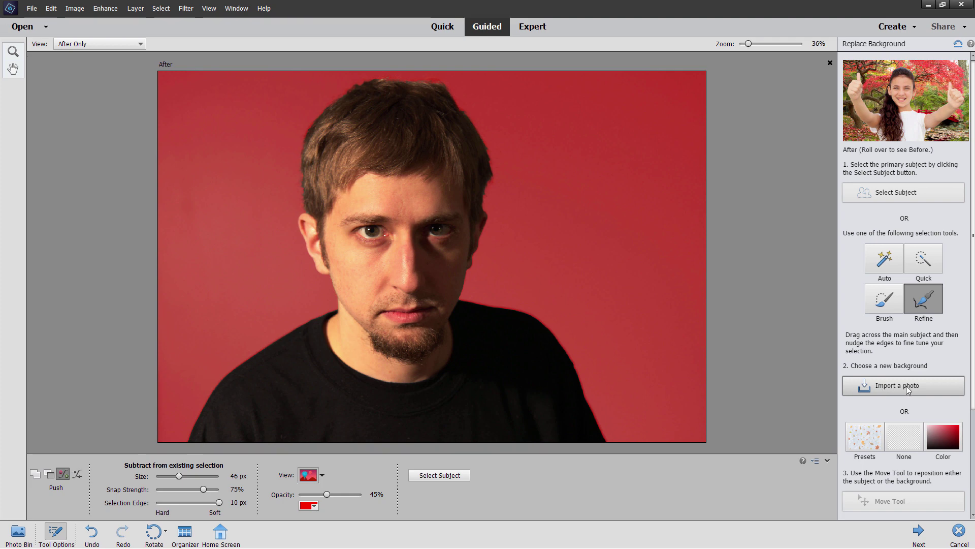
Step: Place palm-trees-1574685_1920.jpg behind the man as his new background
left_click_drag(972, 237, 970, 366)
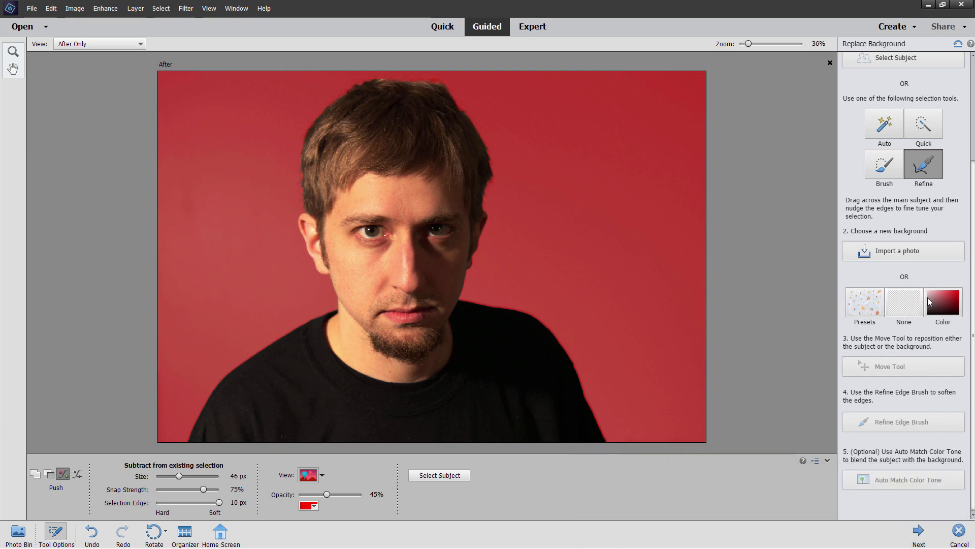
left_click(895, 251)
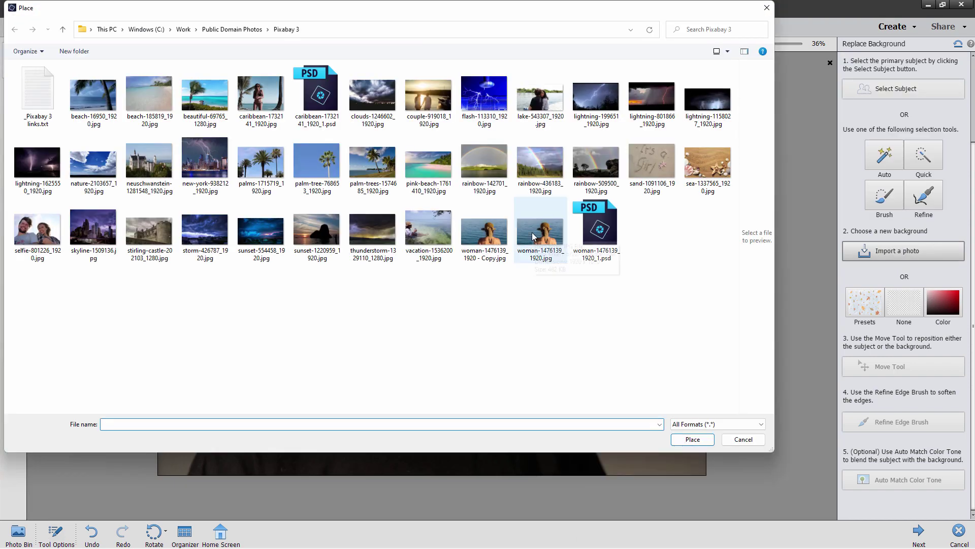
left_click(379, 172)
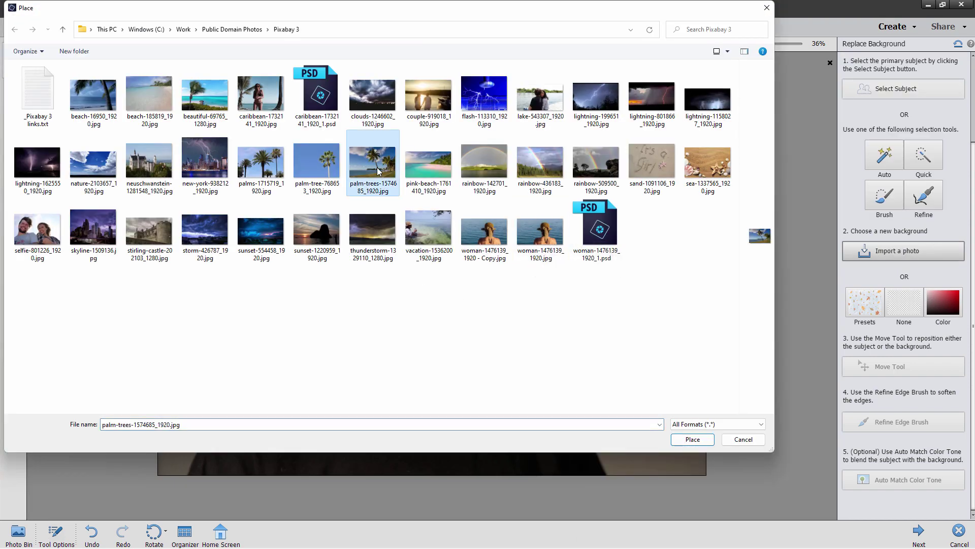
left_click(674, 442)
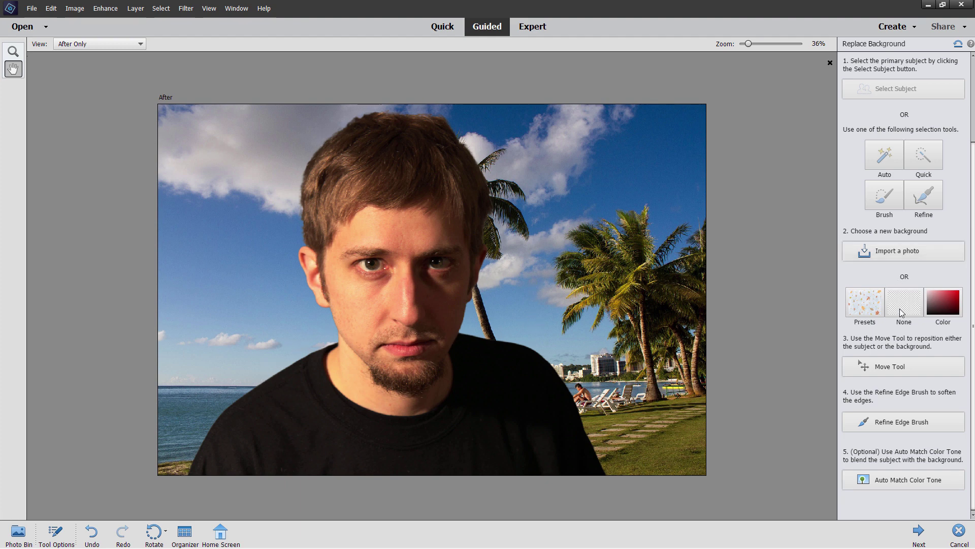
Step: Move the man left so the tall palm tree is fully visible beside him
left_click(889, 366)
left_click_drag(447, 419, 391, 420)
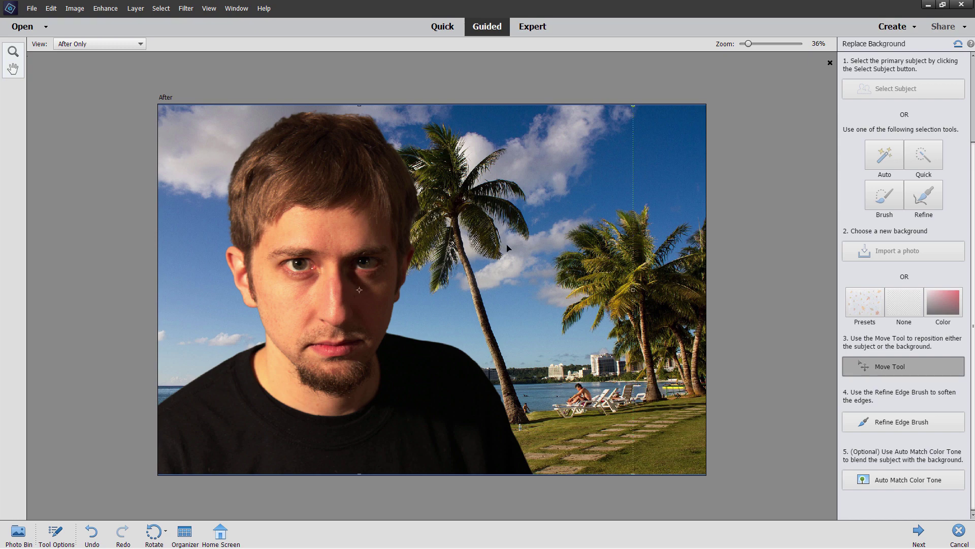
Step: Finish the guided edit in Expert mode and toggle the palm-trees layer to check the cut-out
left_click(921, 536)
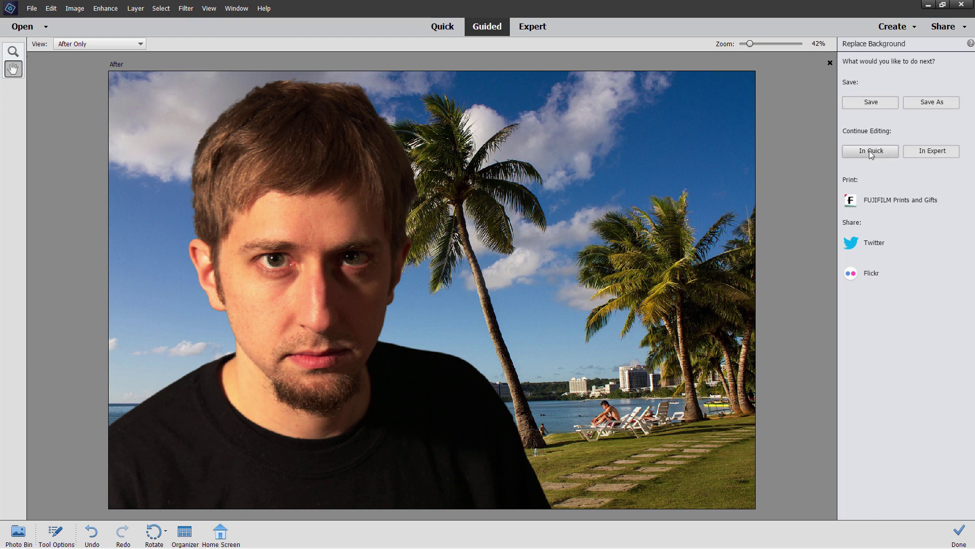
left_click(935, 151)
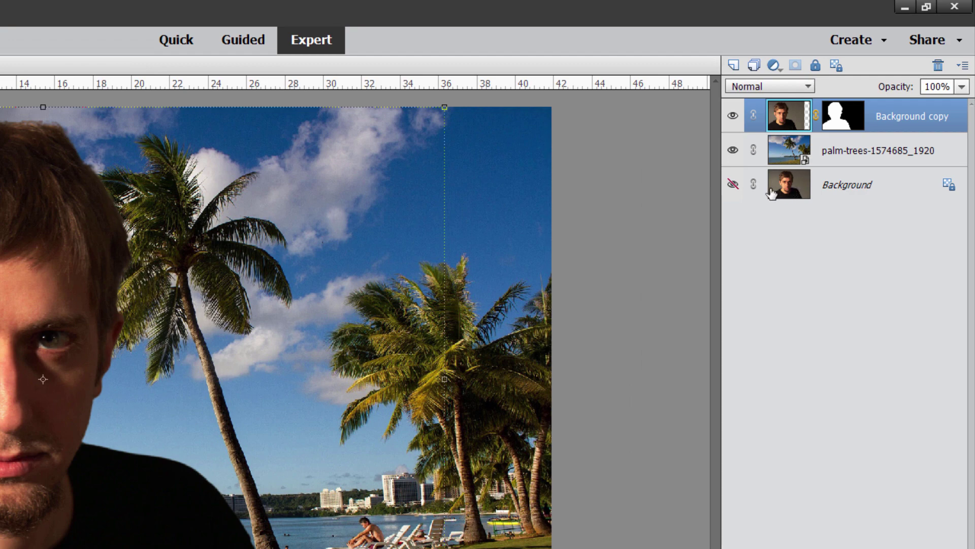
left_click(734, 150)
left_click(734, 151)
left_click(734, 151)
left_click(734, 151)
left_click(734, 152)
left_click(734, 152)
Step: Load the man's mask as a selection and brush his hair edges in Refine Edge
key("ctrl")
left_click(845, 124, "ctrl")
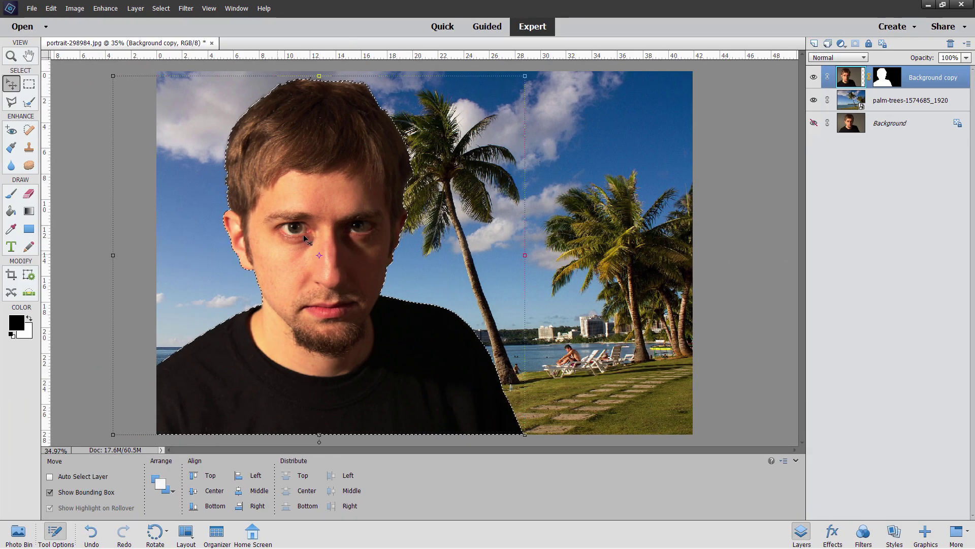
left_click(11, 101)
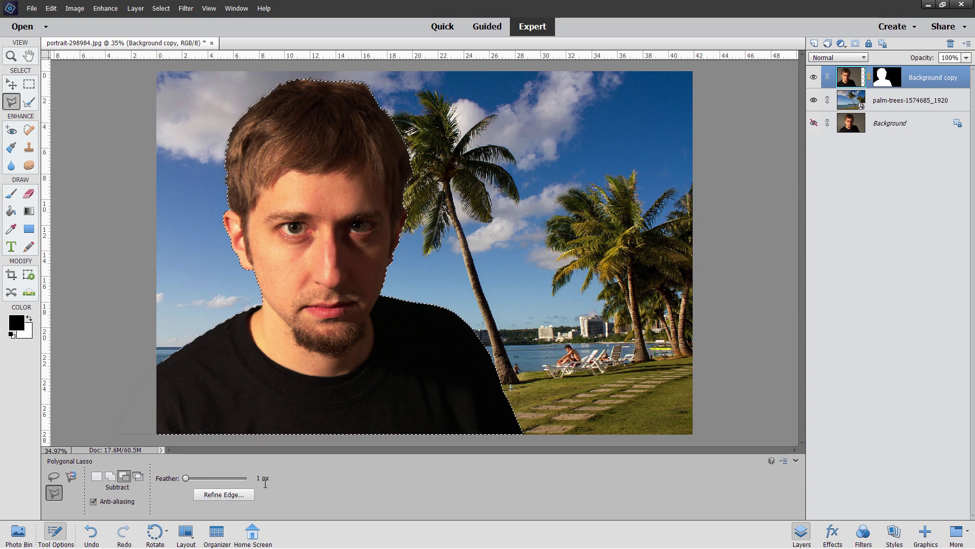
left_click(221, 494)
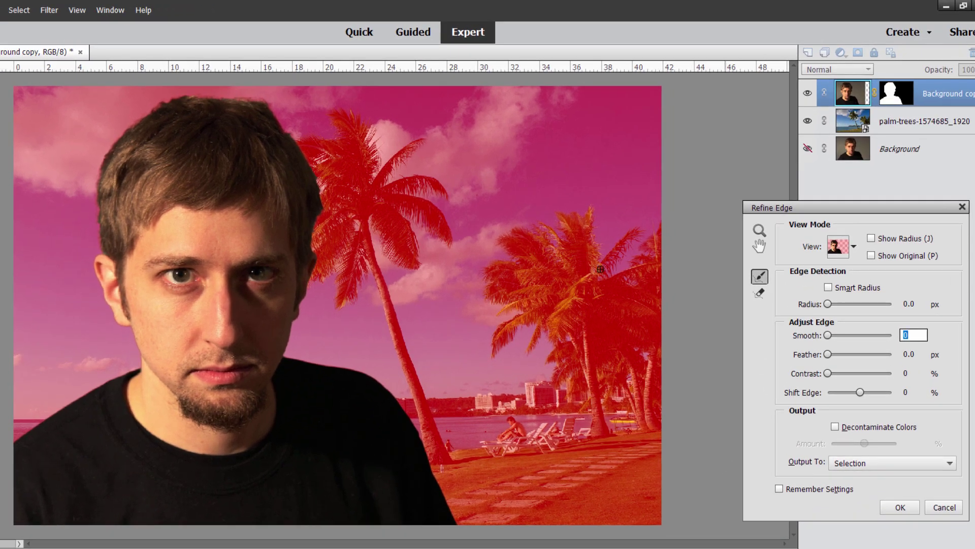
left_click_drag(115, 147, 98, 201)
left_click_drag(108, 146, 168, 101)
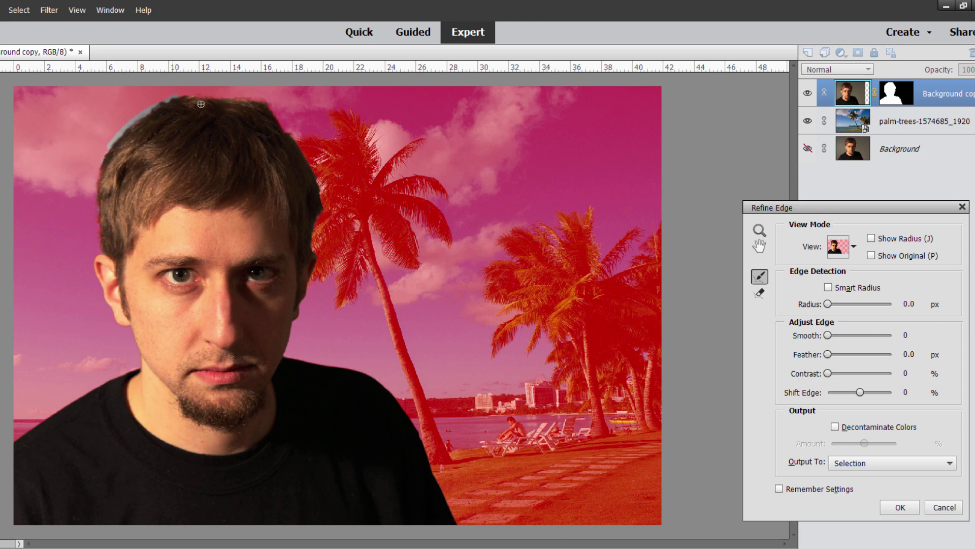
Step: Output the refined edge to a new layer with layer mask, then hide it for comparison
left_click_drag(859, 208, 579, 159)
left_click(598, 410)
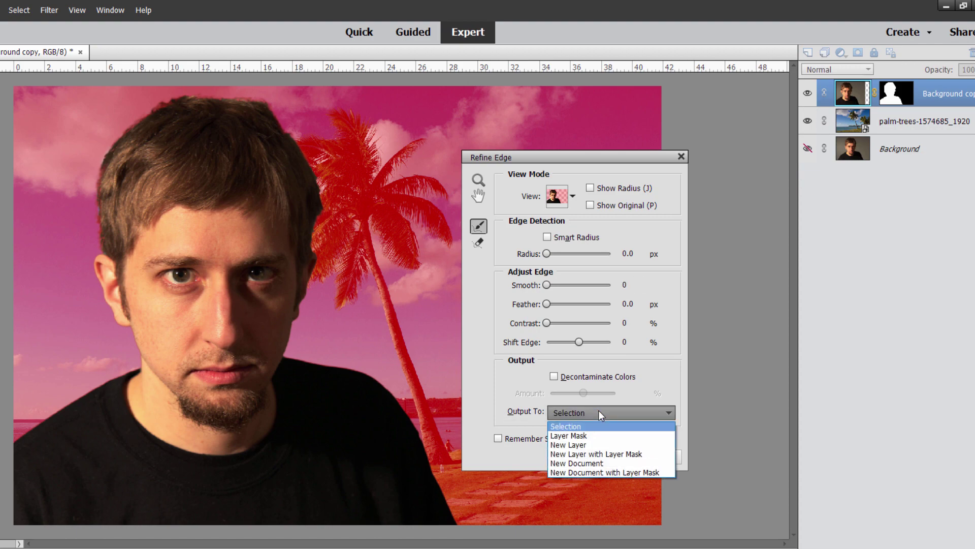
left_click(613, 446)
left_click(610, 413)
left_click(603, 454)
left_click(619, 457)
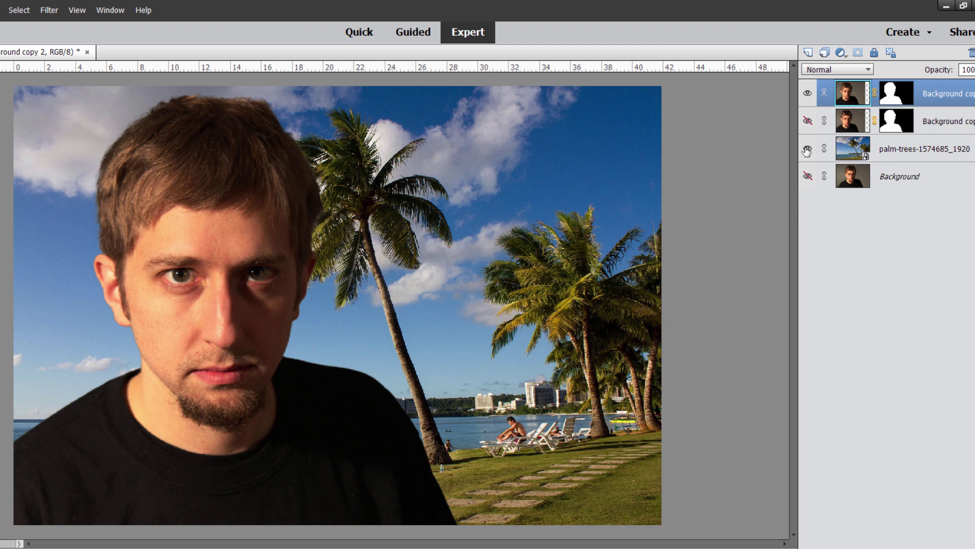
left_click(808, 93)
Step: Compare with the original cut-out, then delete the Background copy 2 layer
left_click(808, 121)
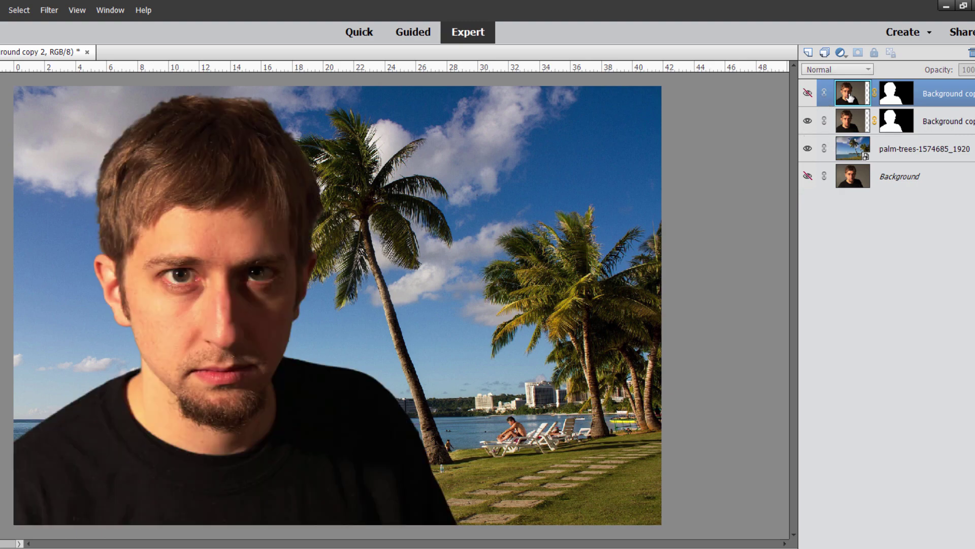
left_click(970, 53)
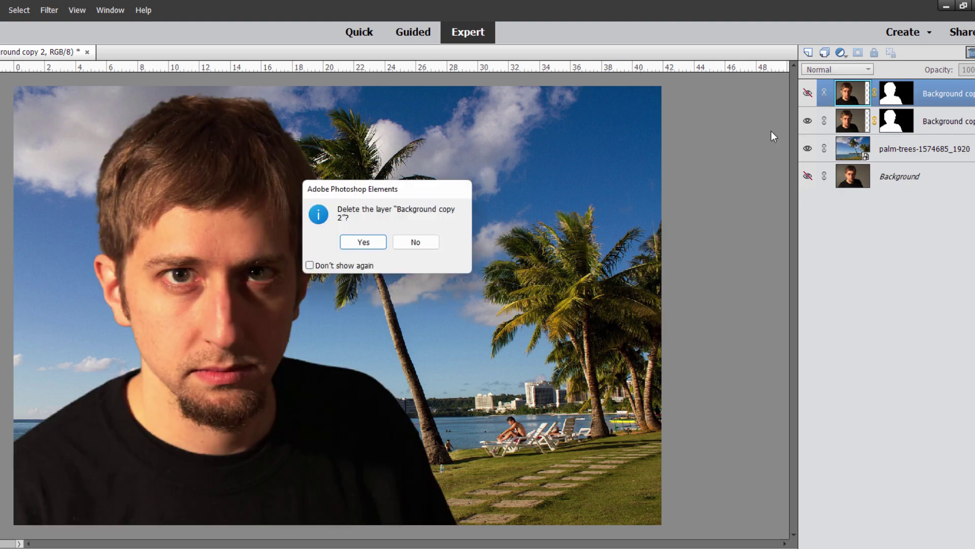
left_click(379, 241)
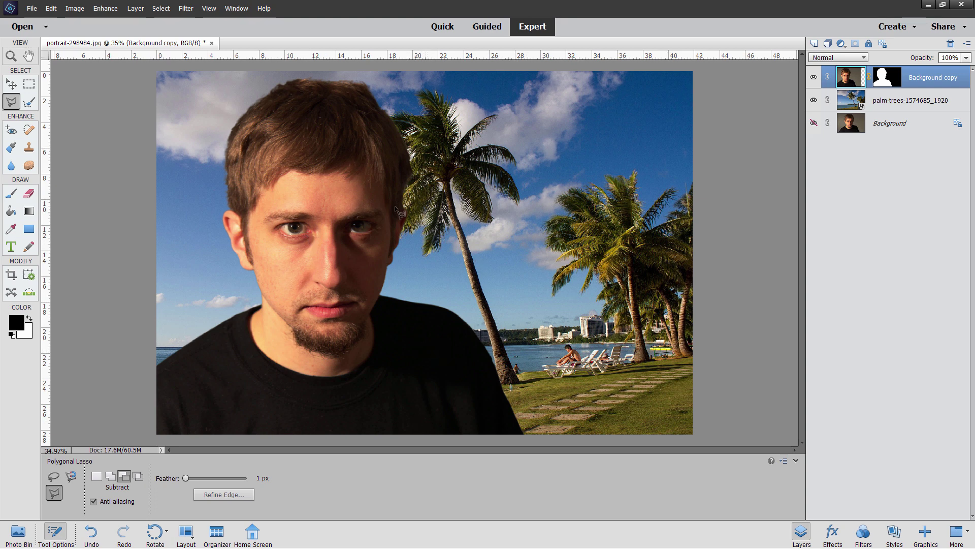
left_click(11, 84)
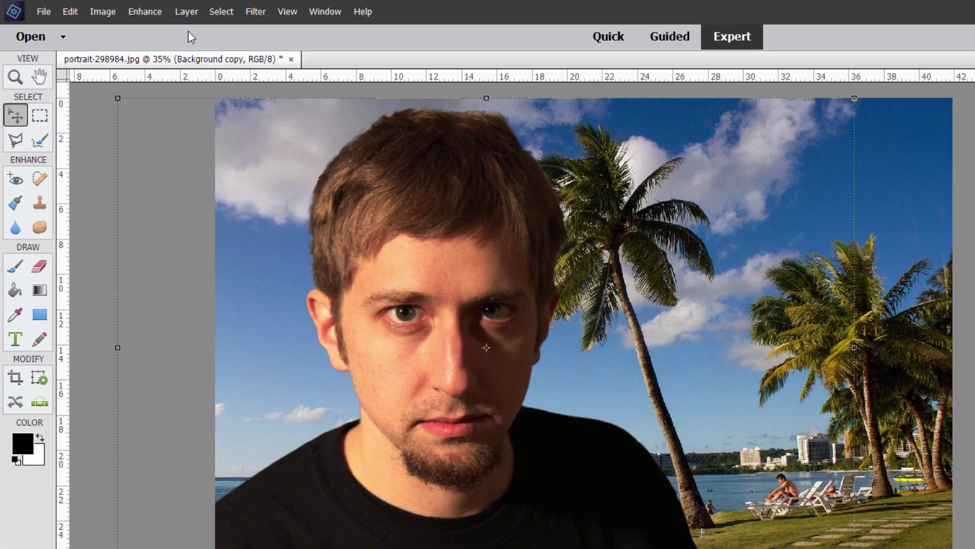
Step: Add a Photo Filter adjustment layer clipped to the portrait layer
left_click(136, 8)
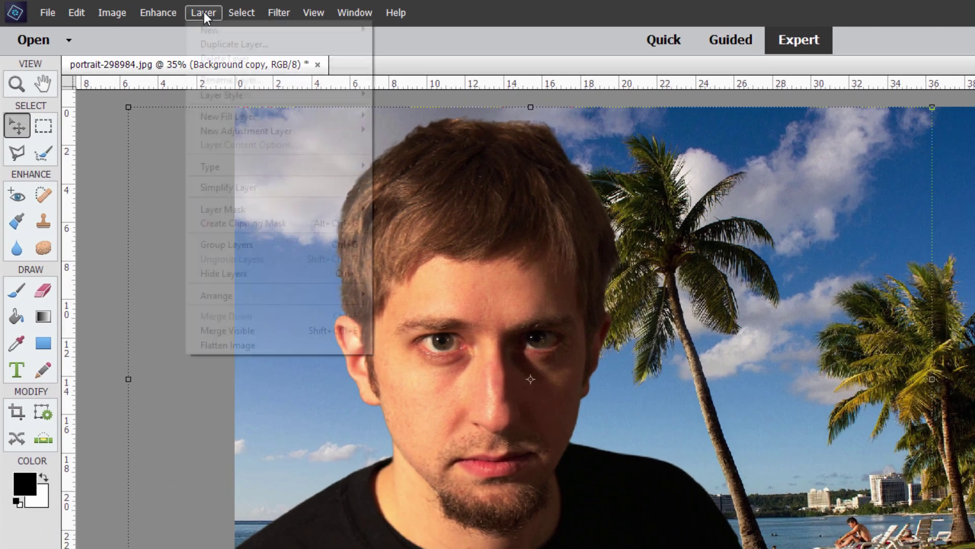
mouse_move(257, 131)
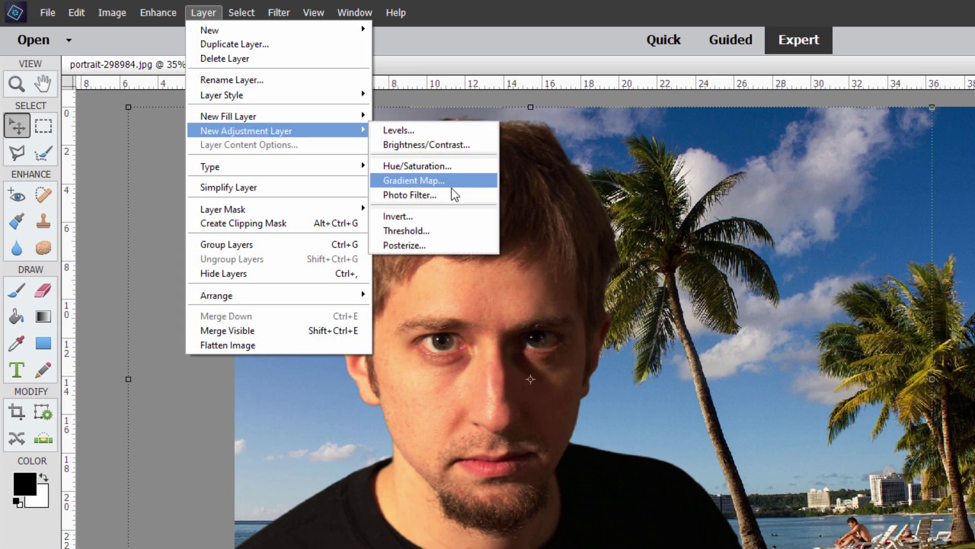
left_click(415, 196)
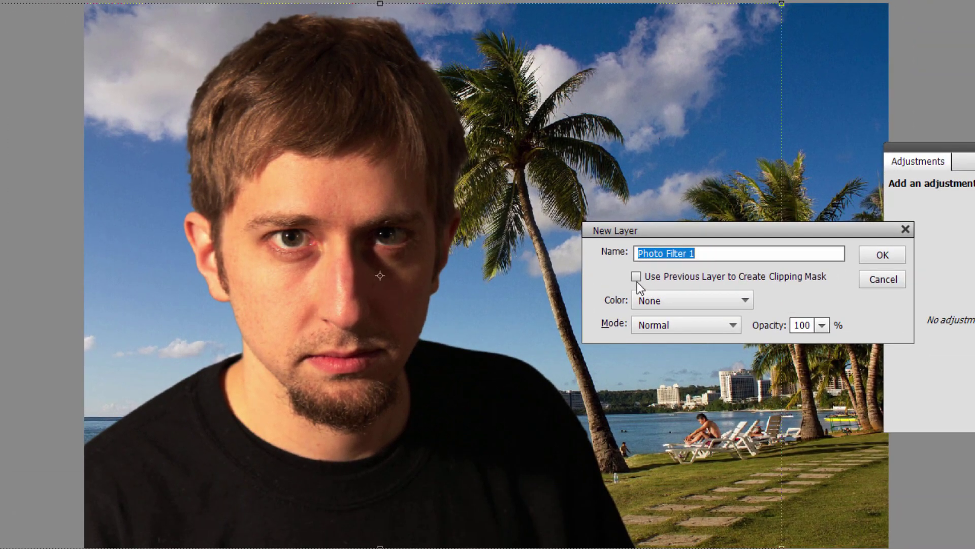
left_click(636, 277)
left_click(888, 257)
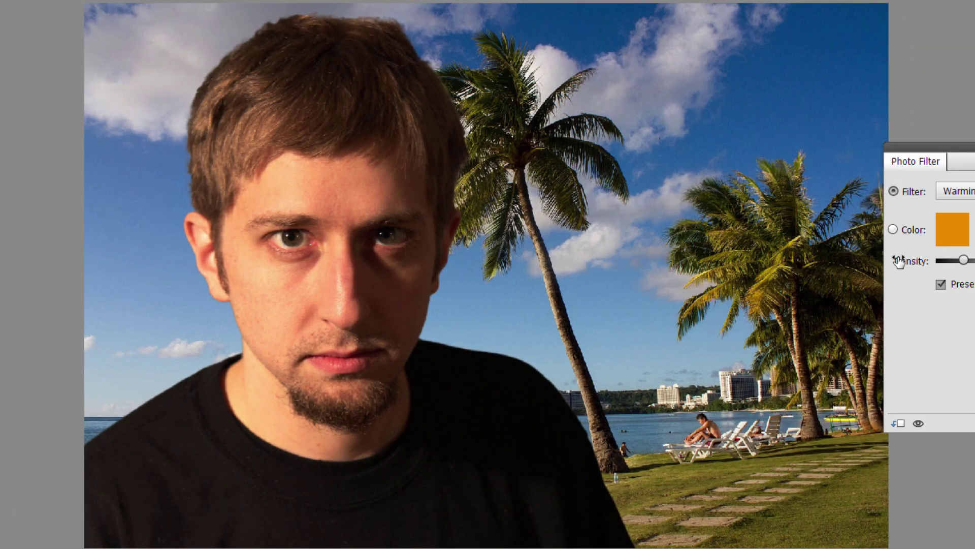
Step: Set the Photo Filter to Cooling Filter (82) with density lowered to 15%
left_click_drag(962, 162, 773, 197)
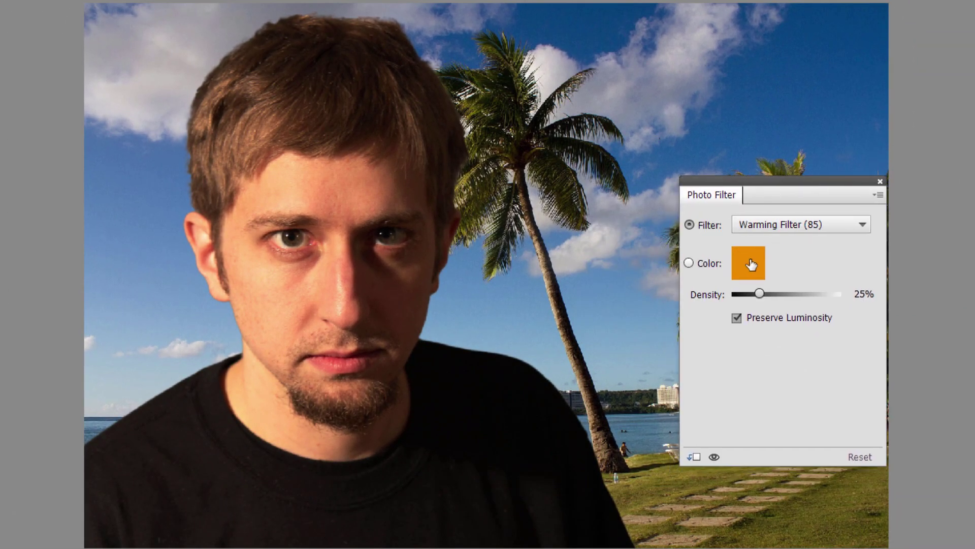
left_click(787, 227)
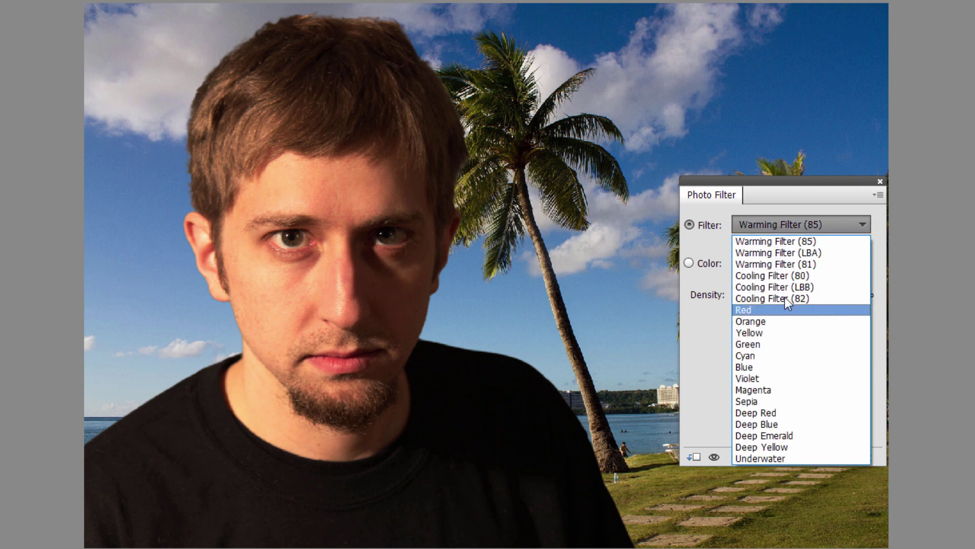
left_click(754, 297)
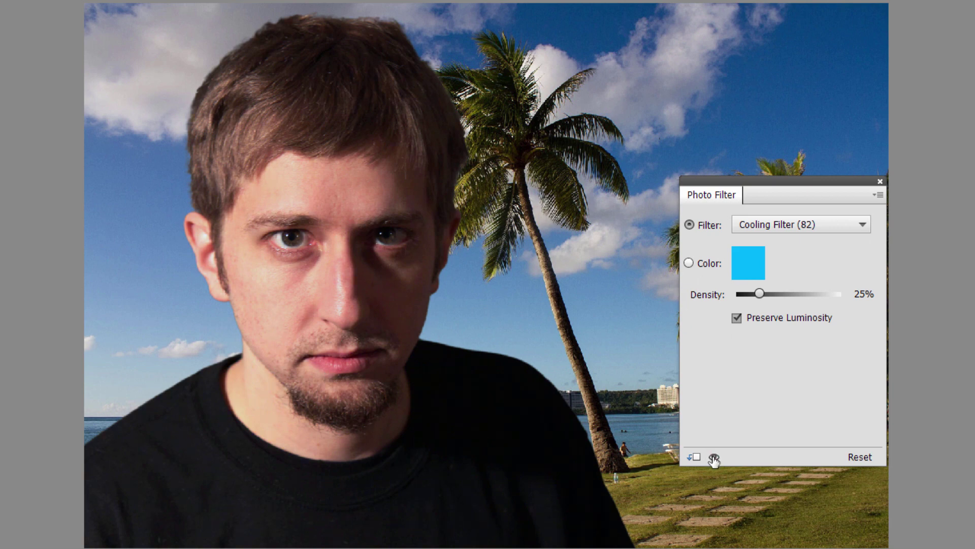
left_click_drag(776, 192, 867, 216)
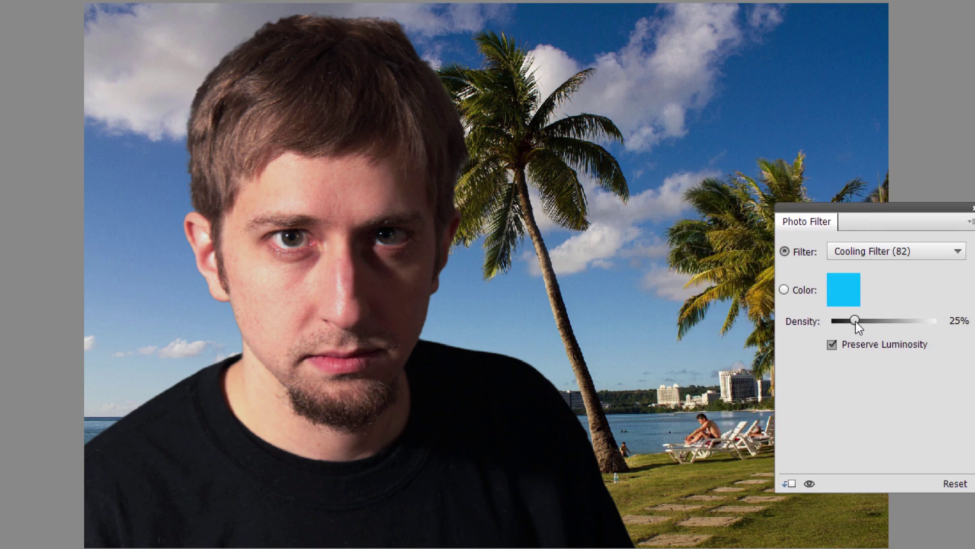
left_click_drag(855, 321, 844, 321)
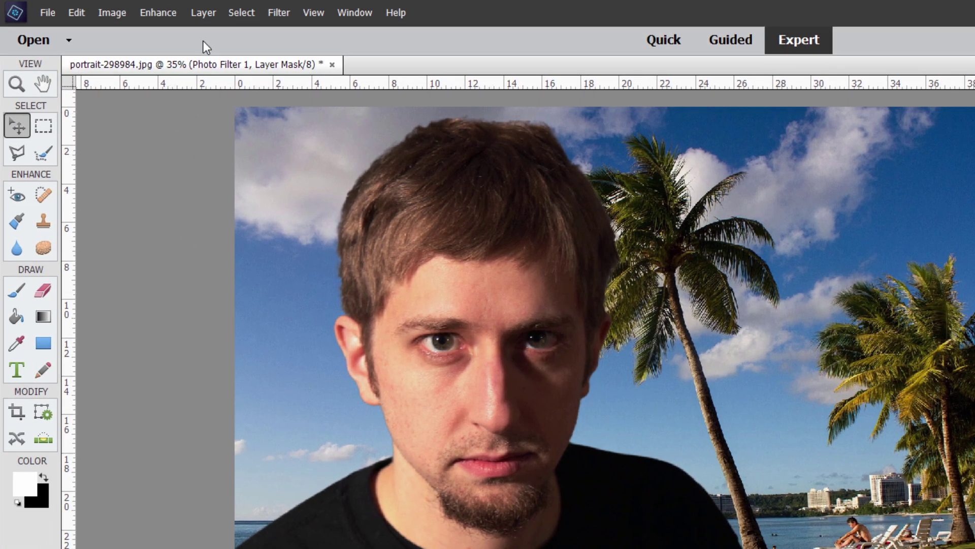
Step: Add a Levels adjustment layer clipped to the portrait layer
left_click(211, 13)
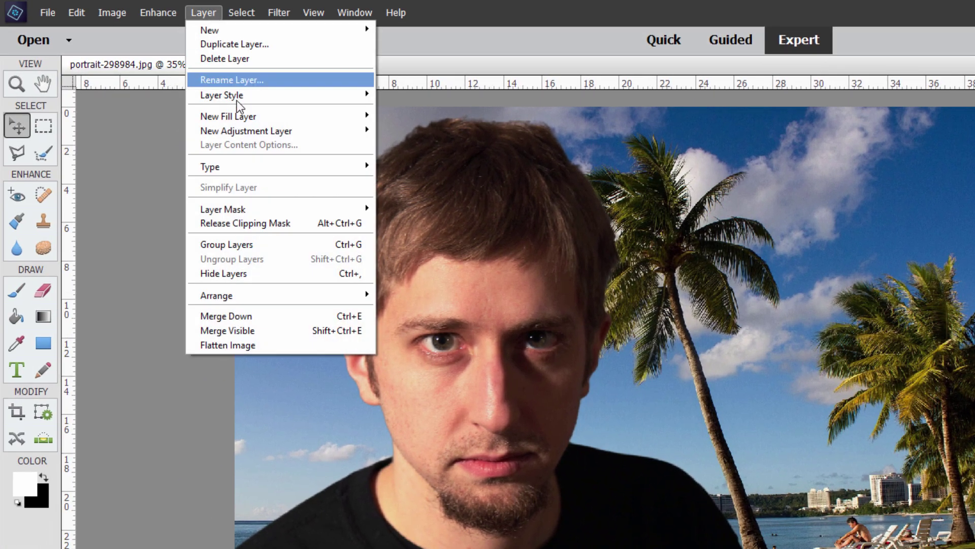
mouse_move(258, 130)
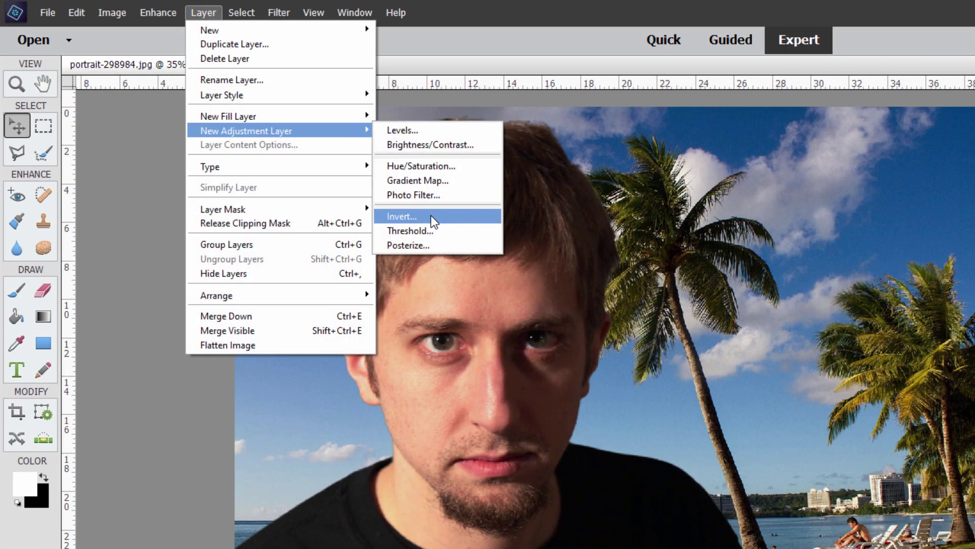
left_click(404, 132)
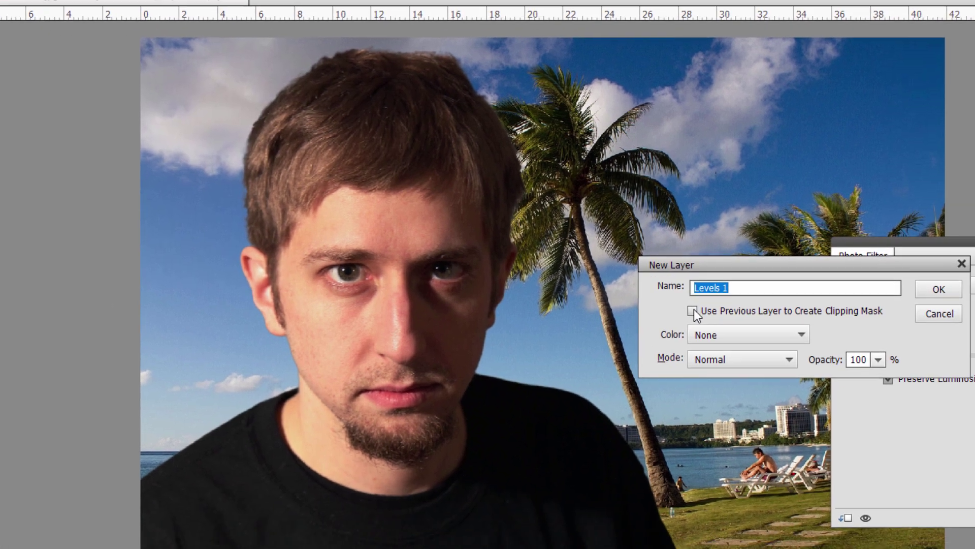
left_click(786, 380)
left_click(884, 254)
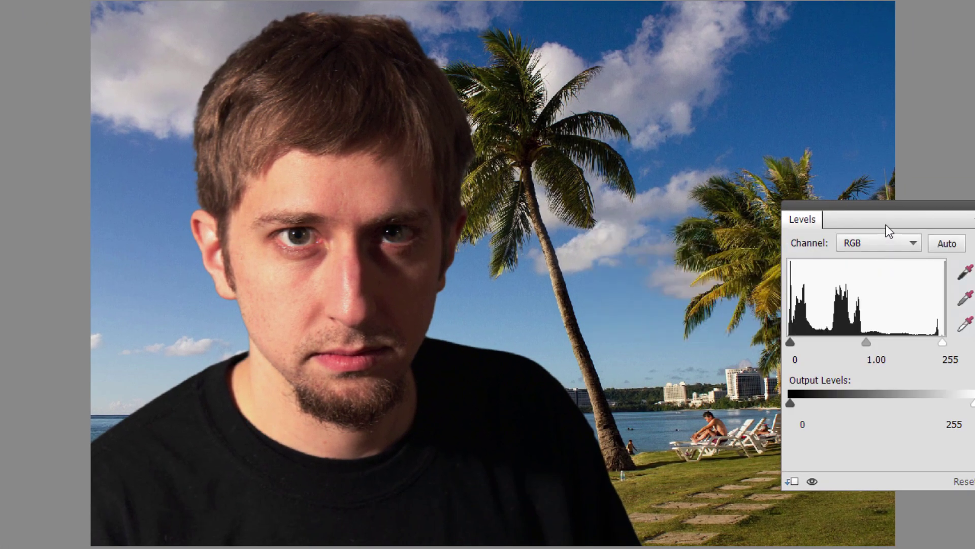
Step: Set Levels input black to 9 and white to 245, and type 1 as the midtone
left_click_drag(877, 206, 783, 202)
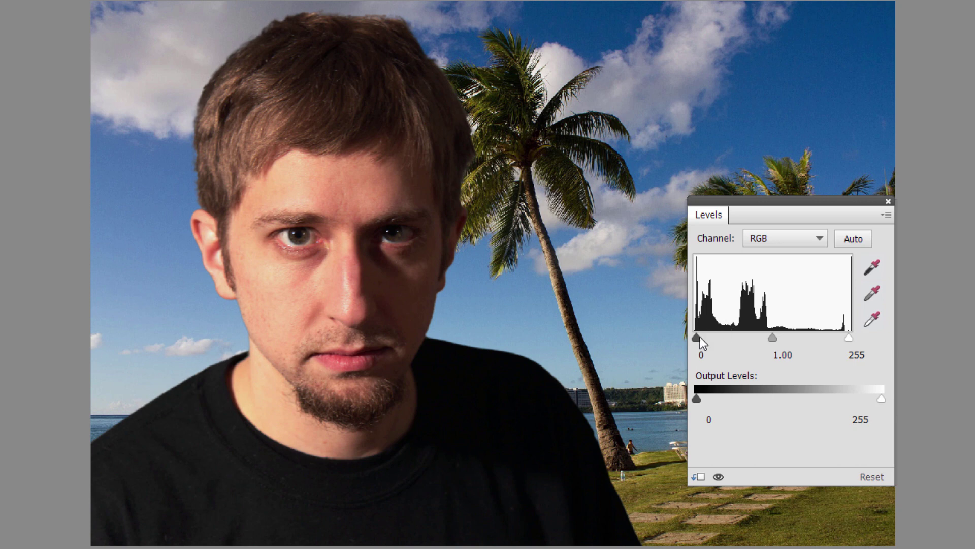
left_click_drag(696, 338, 701, 340)
left_click_drag(850, 337, 843, 337)
left_click_drag(702, 339, 699, 339)
left_click_drag(764, 205, 966, 225)
left_click_drag(899, 221, 871, 225)
left_click_drag(821, 361, 824, 359)
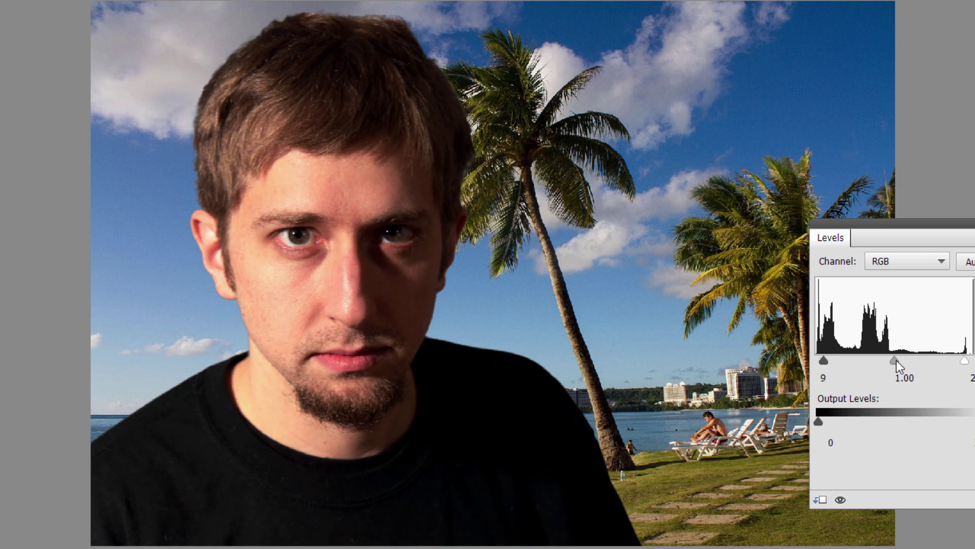
mouse_move(894, 361)
left_mouse_down()
mouse_move(881, 358)
mouse_move(908, 360)
mouse_move(885, 361)
left_mouse_up()
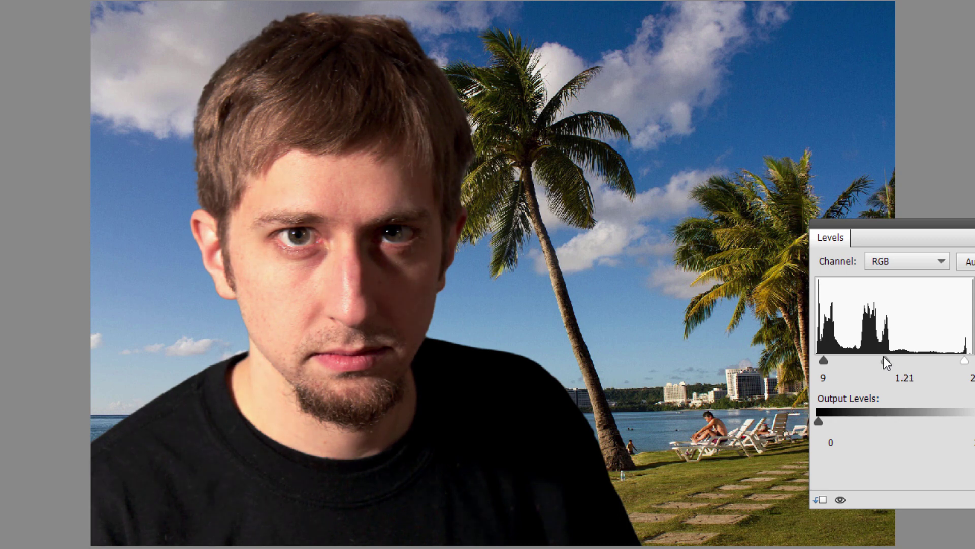
double_click(906, 382)
type("1")
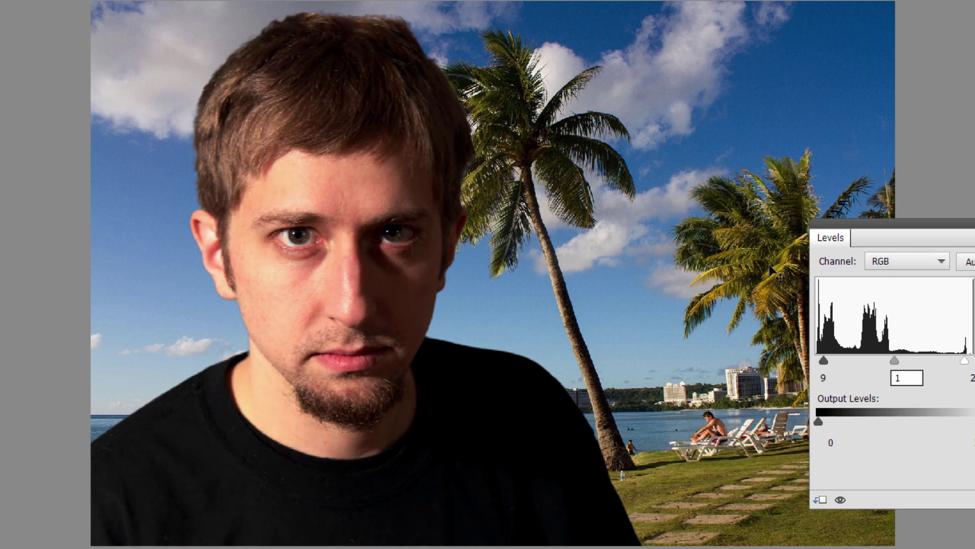